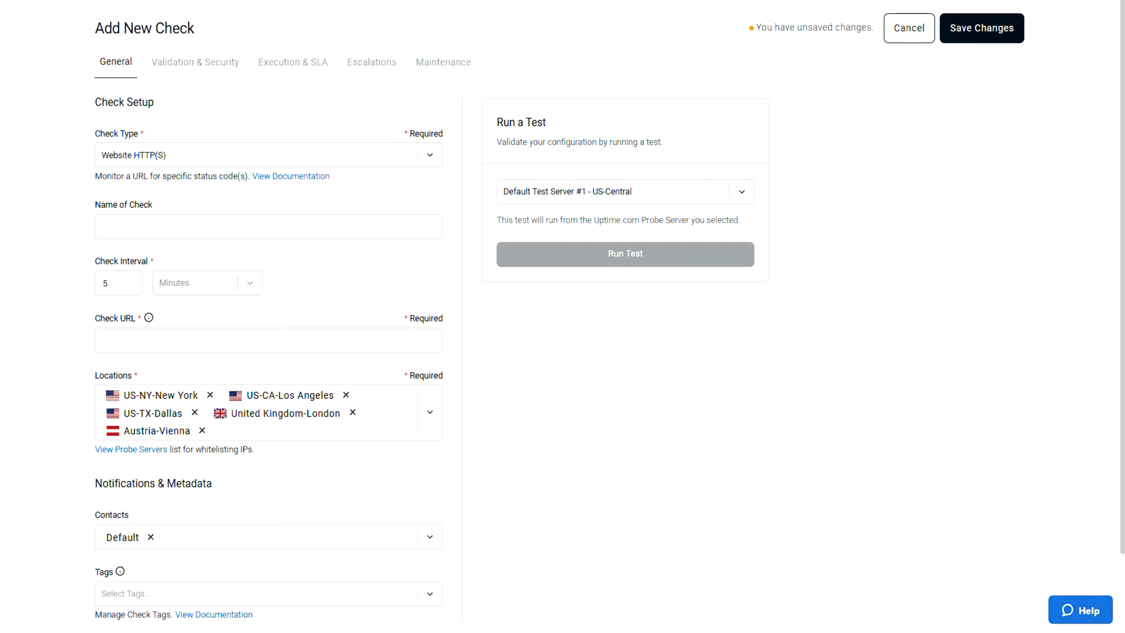
- Look through the list of available probe server locations for the new check
left_click(430, 412)
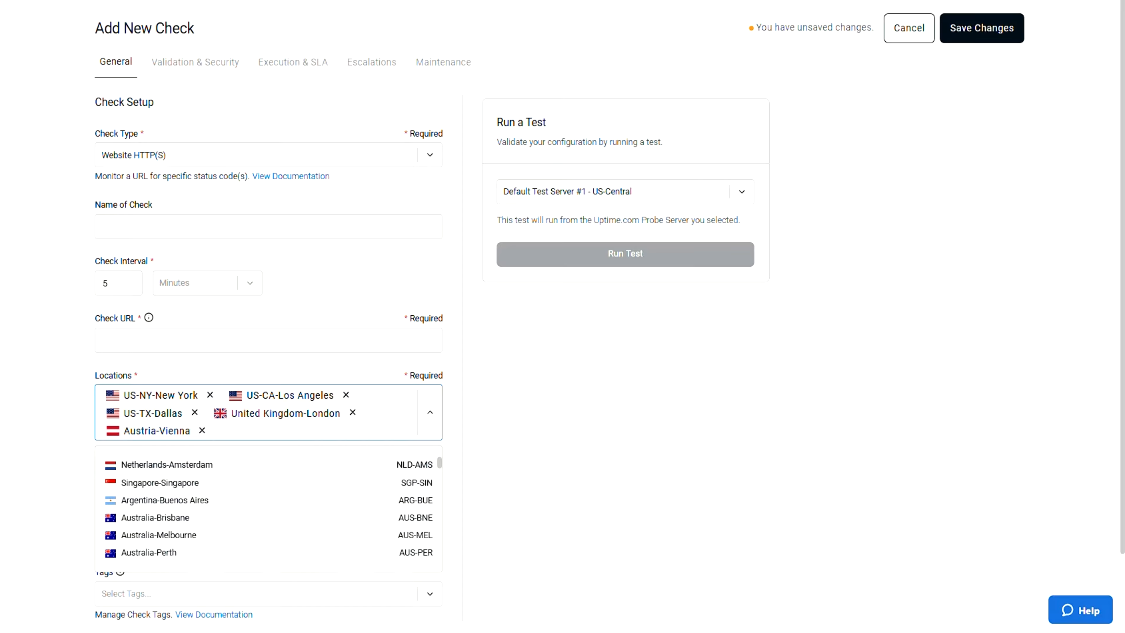
scroll(268, 510, "down", 6)
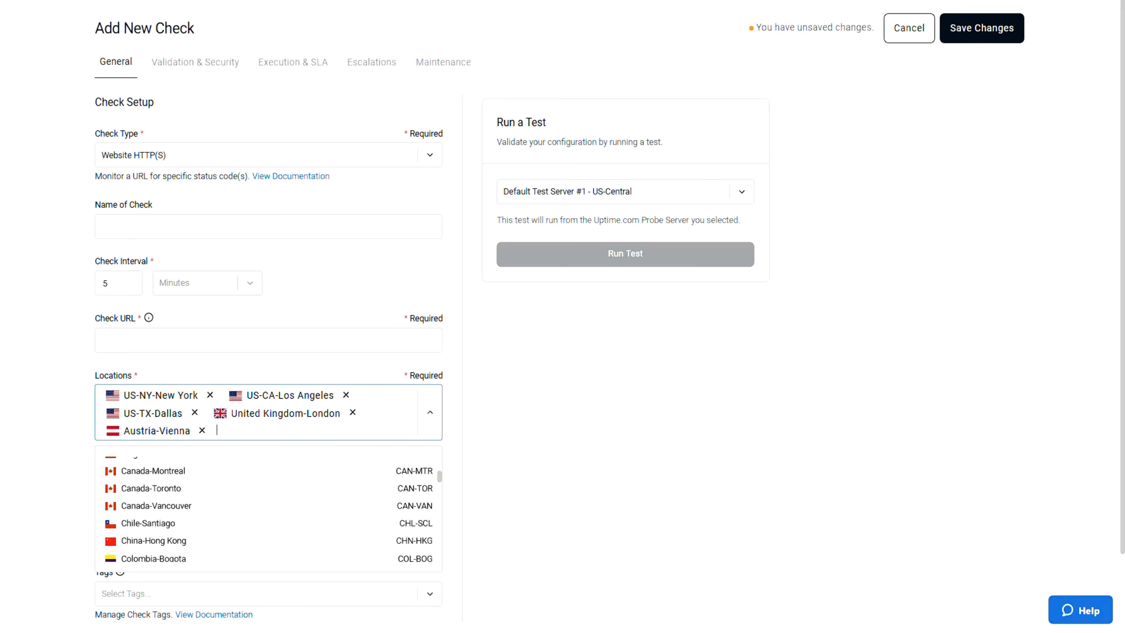
scroll(268, 510, "down", 5)
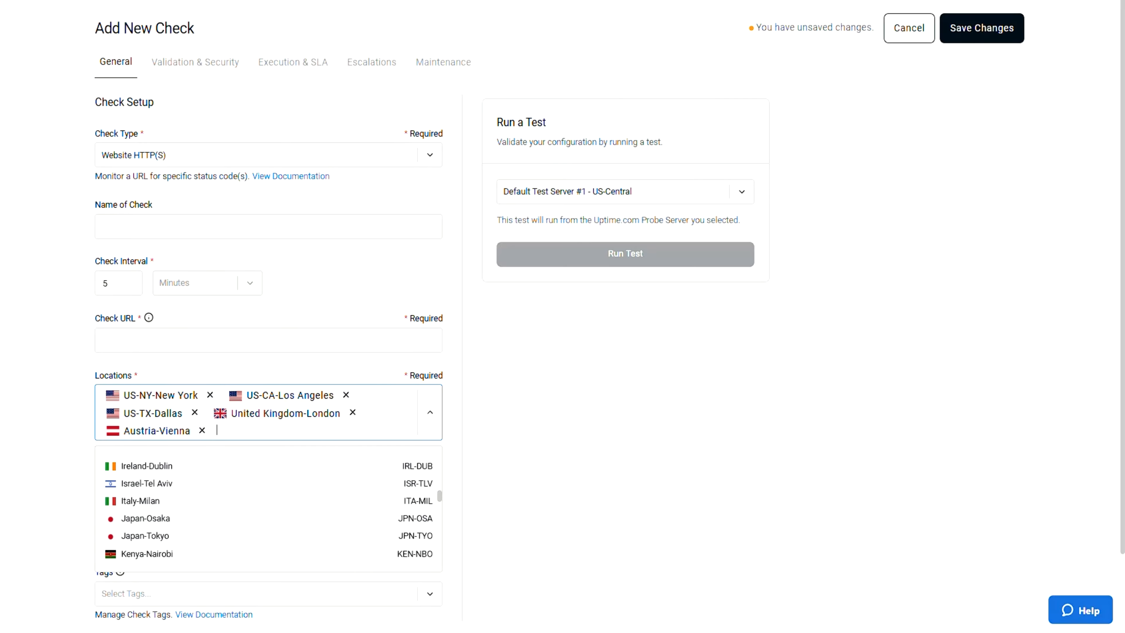
scroll(268, 509, "down", 6)
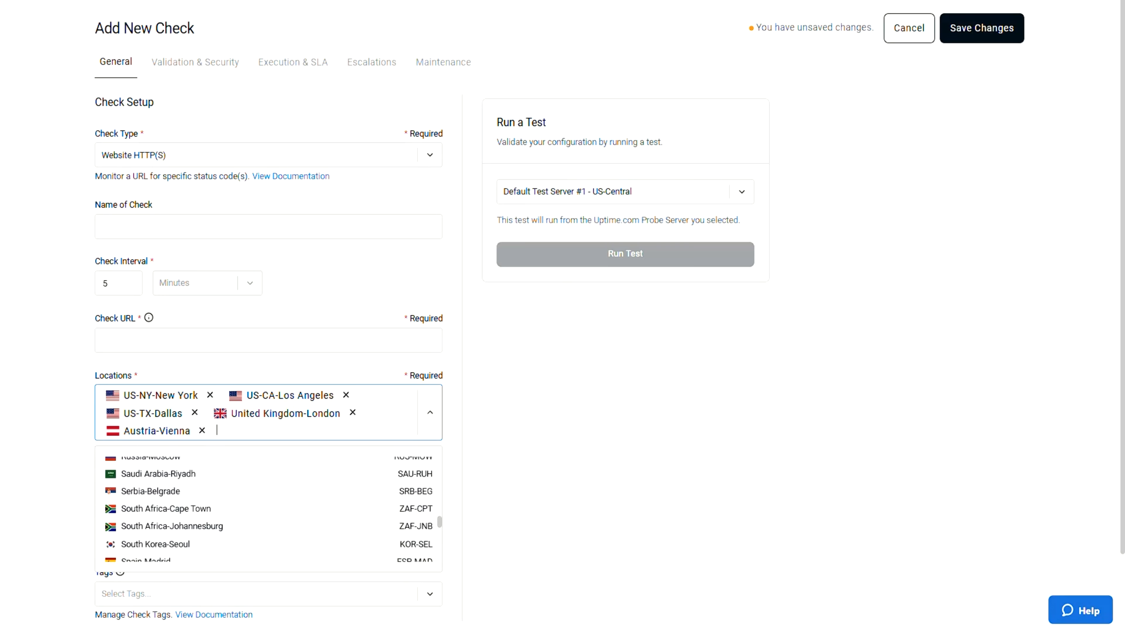
scroll(268, 509, "down", 6)
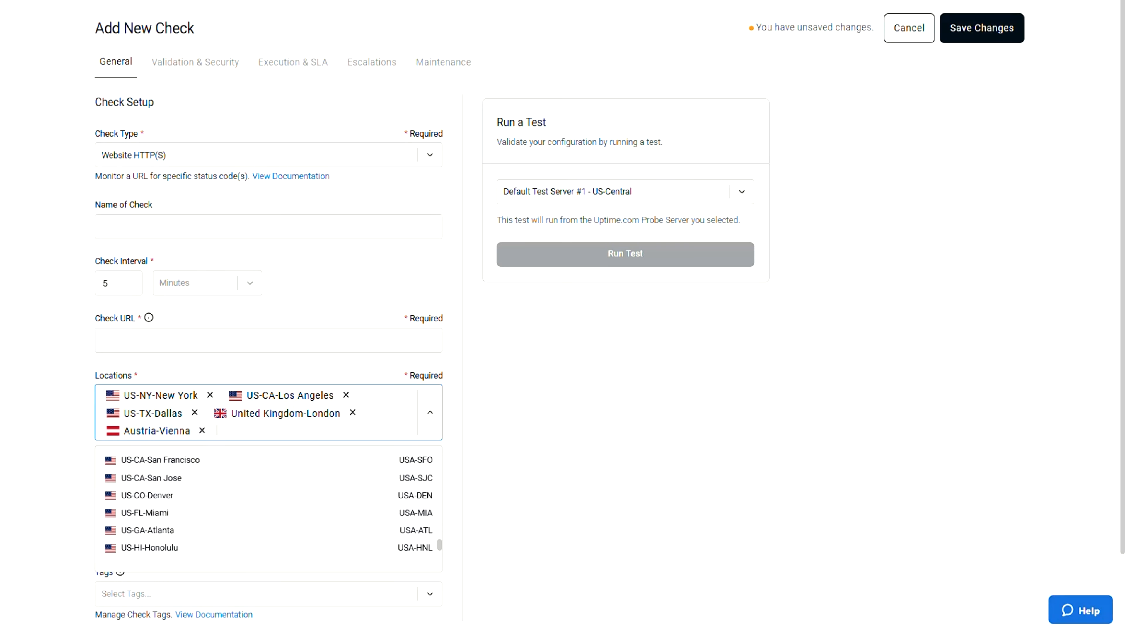
scroll(268, 509, "down", 2)
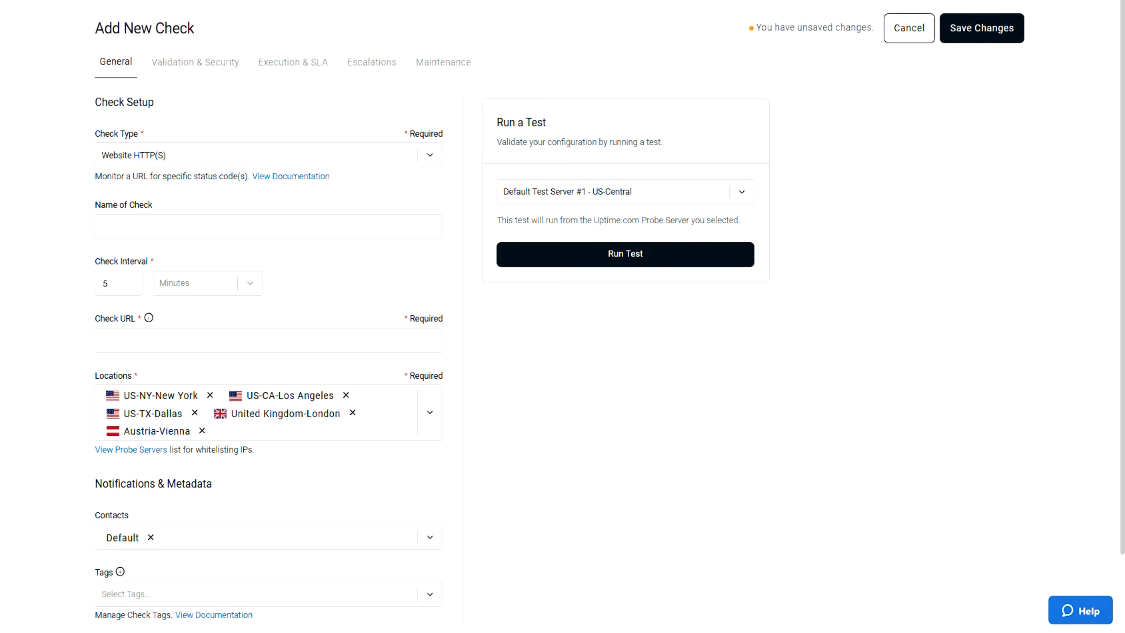
- Enter uptime.com as the URL for the Website HTTP(S) check
left_click(268, 340)
type("u")
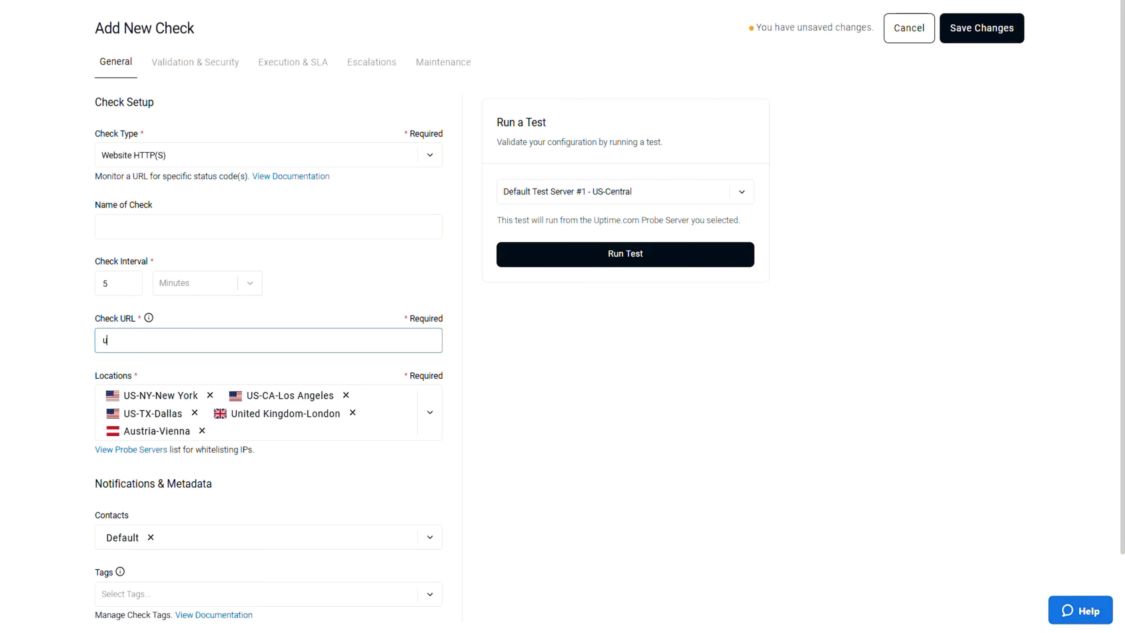
type("ptime.com")
- Choose US-Los Angeles(DigitalRealty)-35 as the test server and run a test of the check
left_click(626, 192)
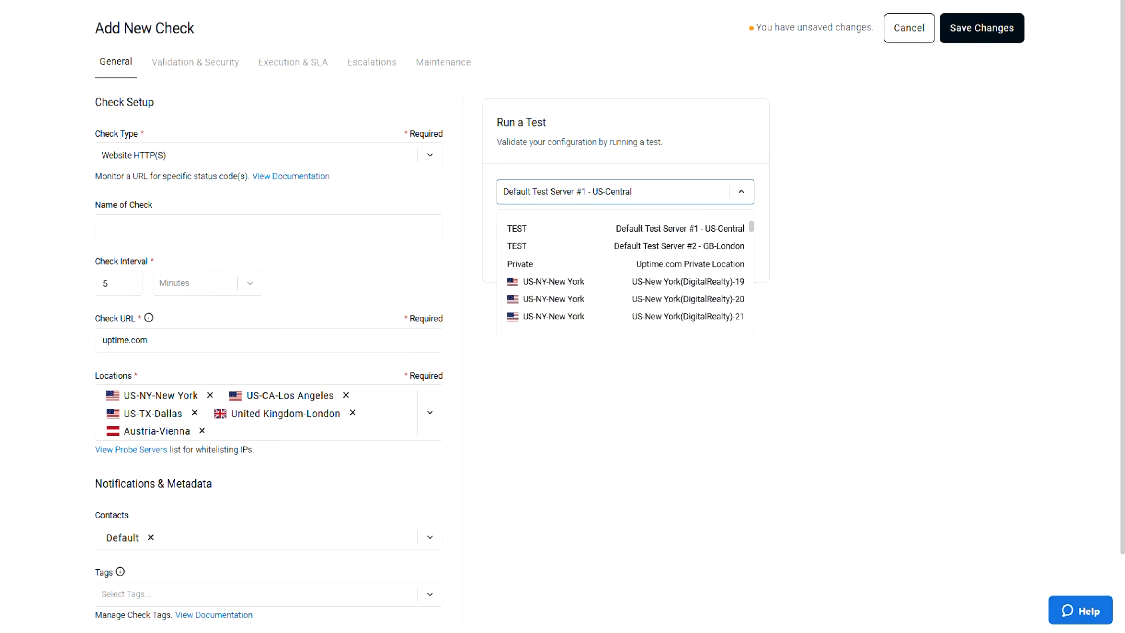
scroll(626, 272, "down", 6)
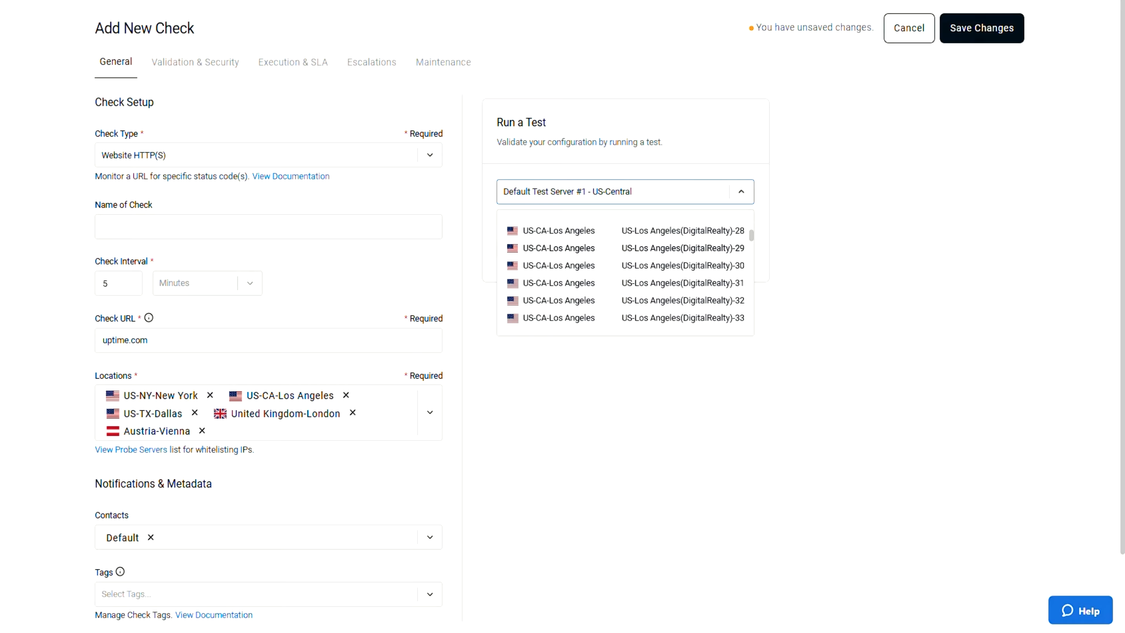
left_click(694, 284)
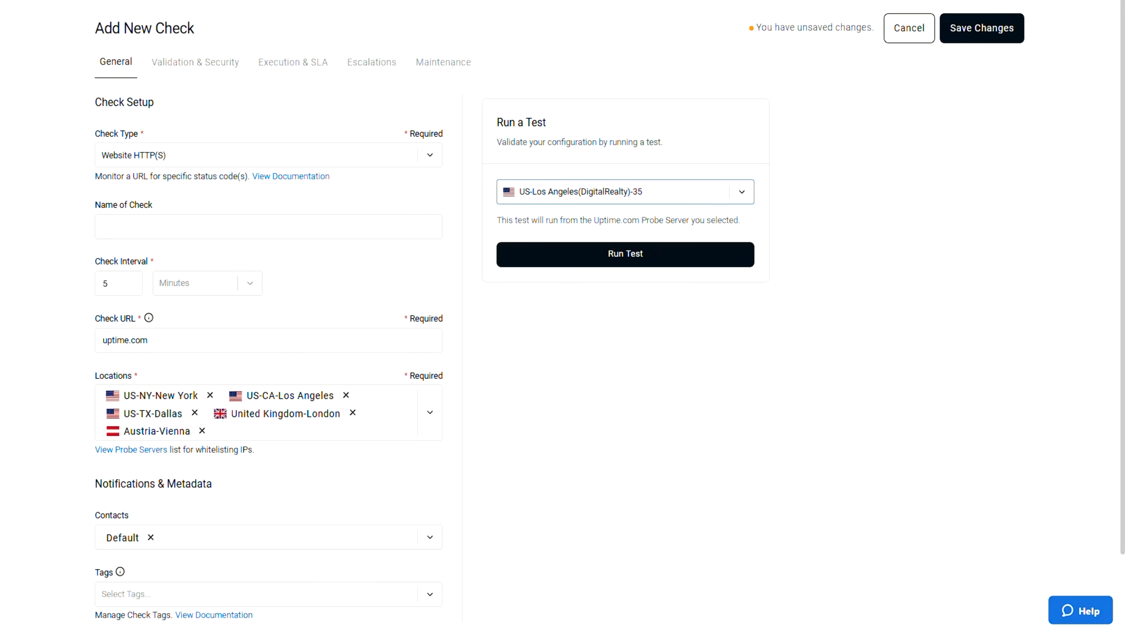
left_click(625, 254)
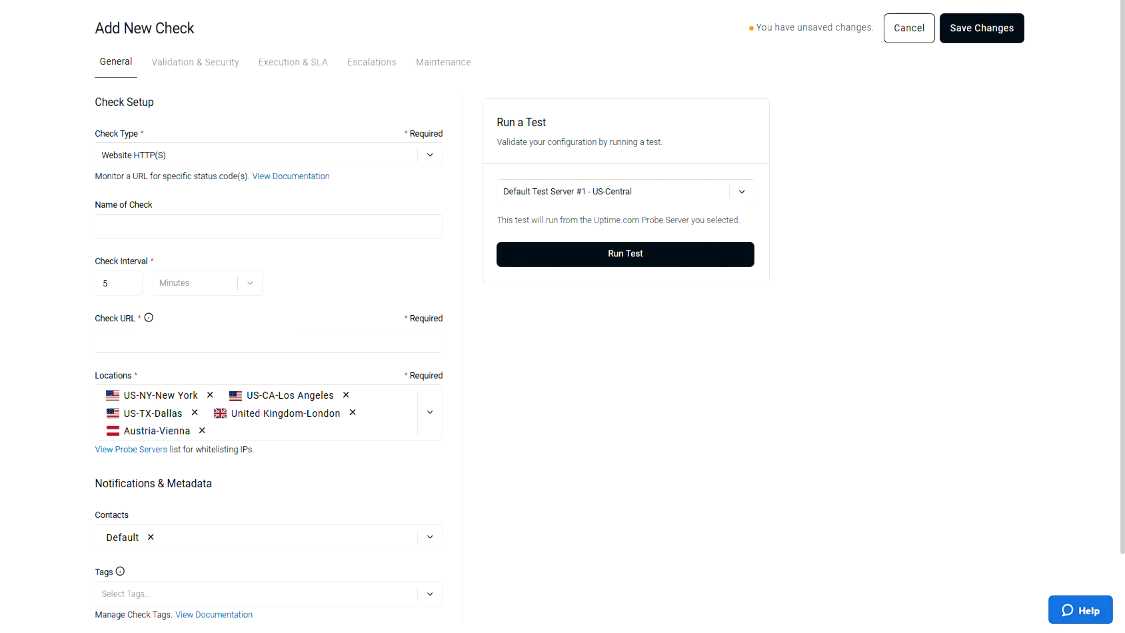
- Name the new check "Website HTTP(S) Check"
left_click(268, 227)
type("Webs")
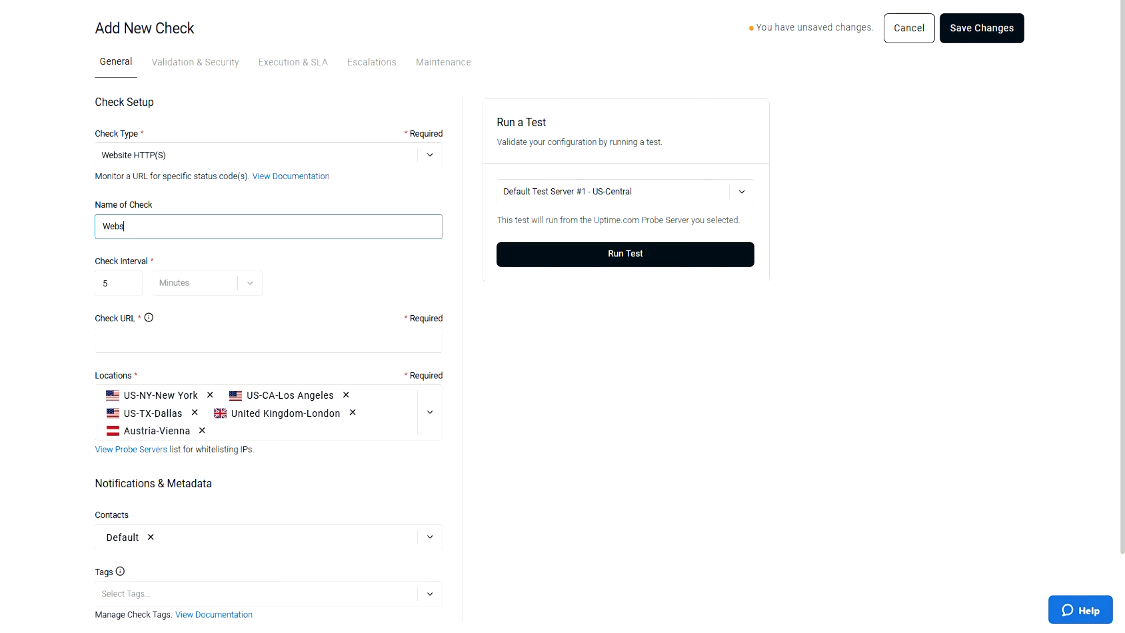
type("ite HTTP(S) Check")
- Set the check interval to 1 minute and the check URL to uptime.com
key("Tab")
type("1")
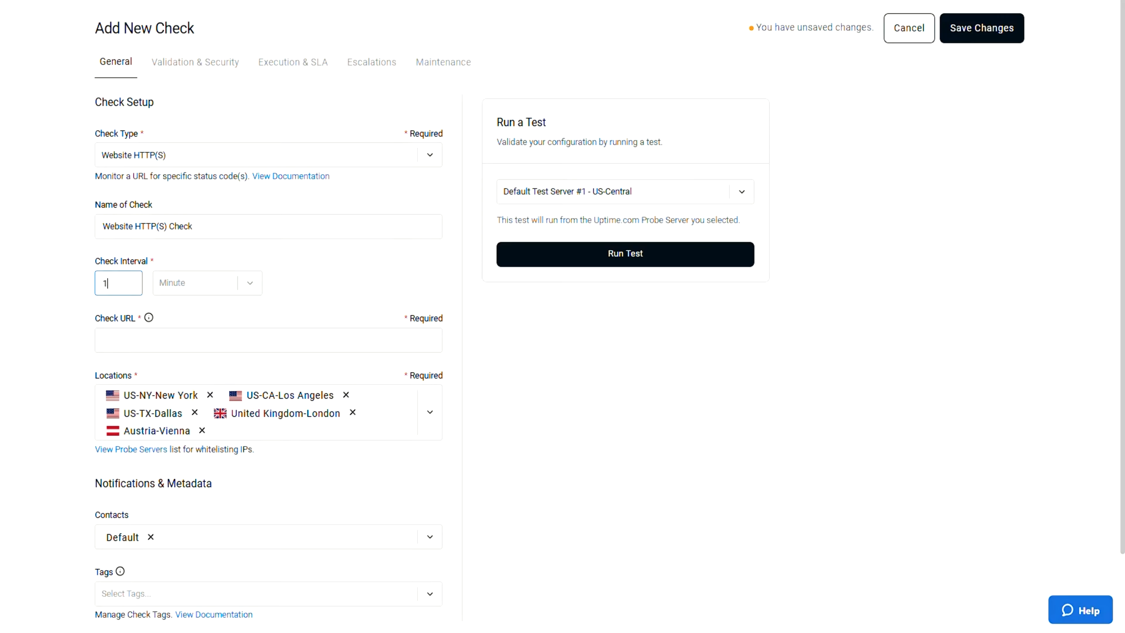
key("Tab")
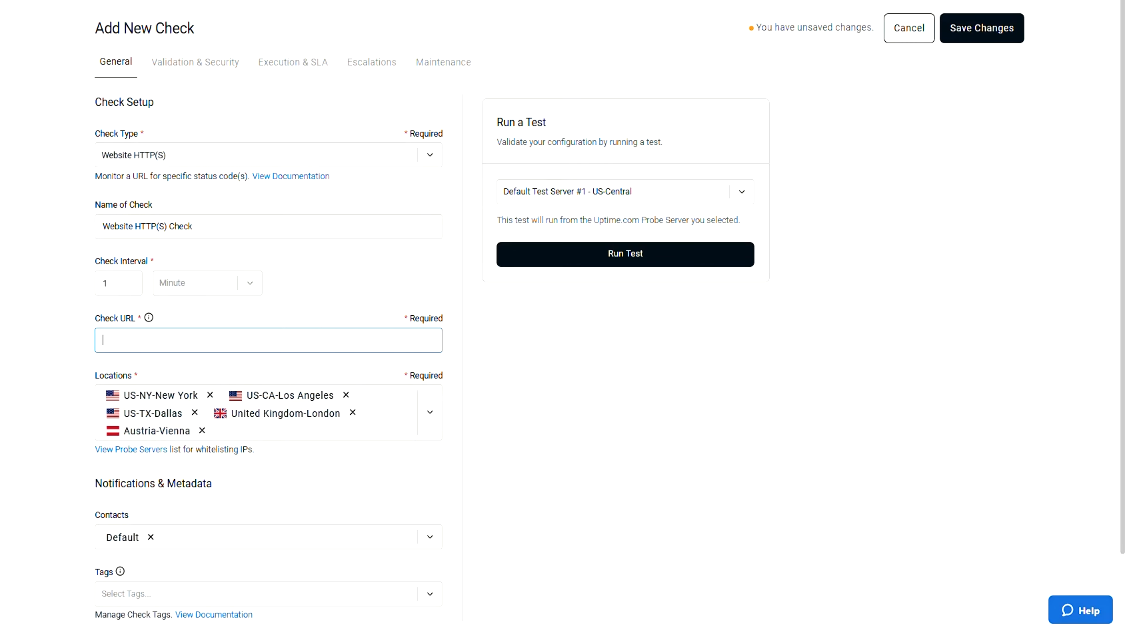
type("uptime.com")
- Add Netherlands-Amsterdam to the check's probe locations
left_click(217, 430)
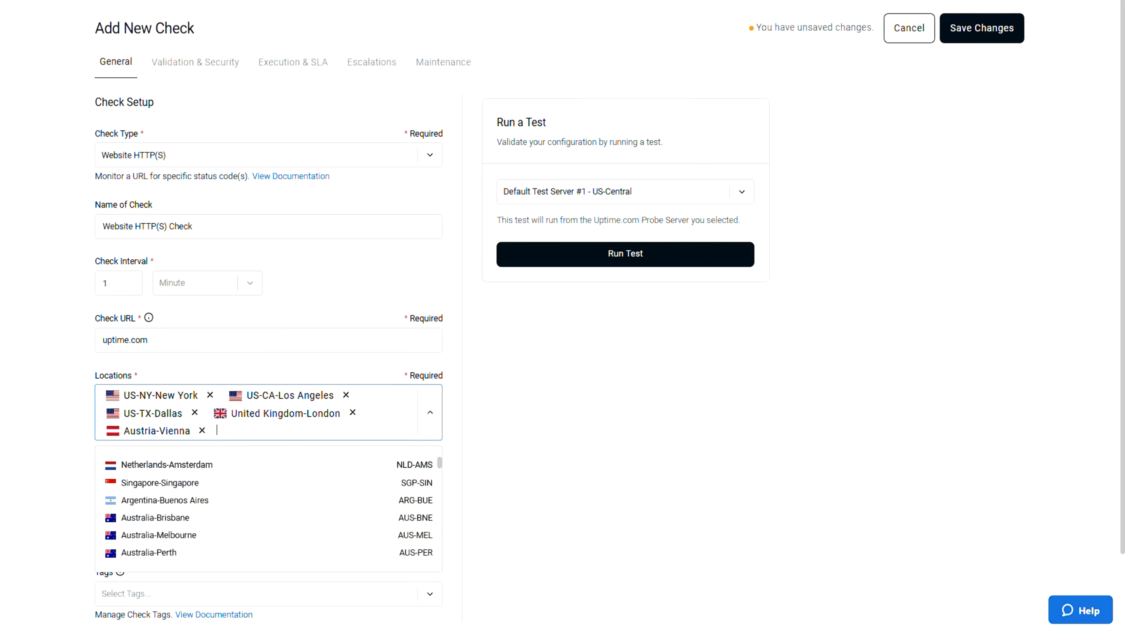
key("Return")
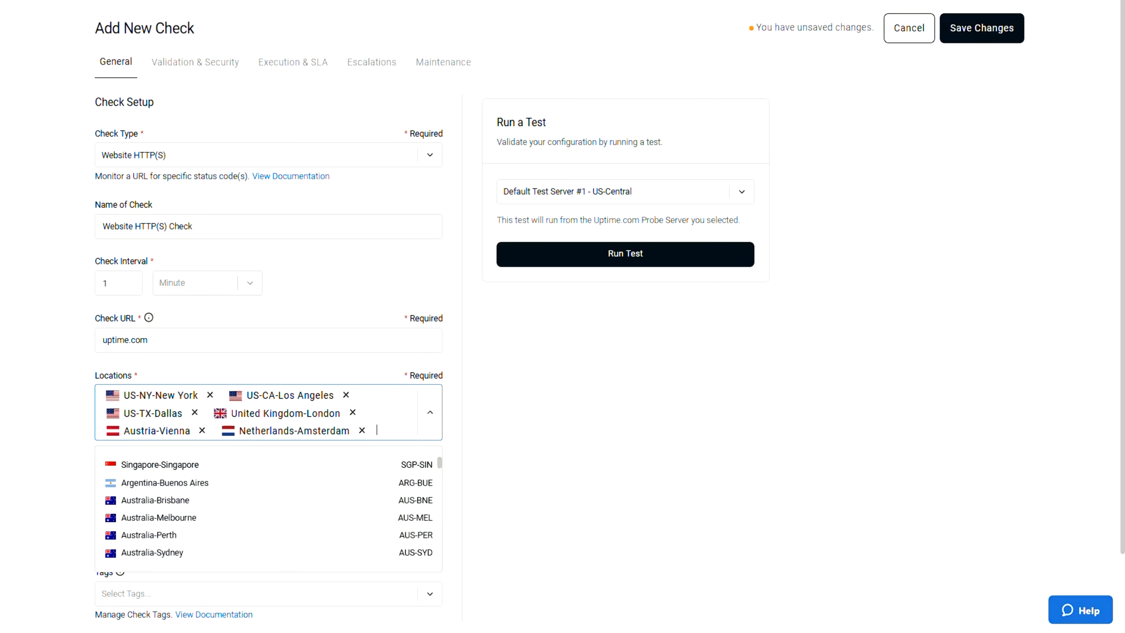
key("Escape")
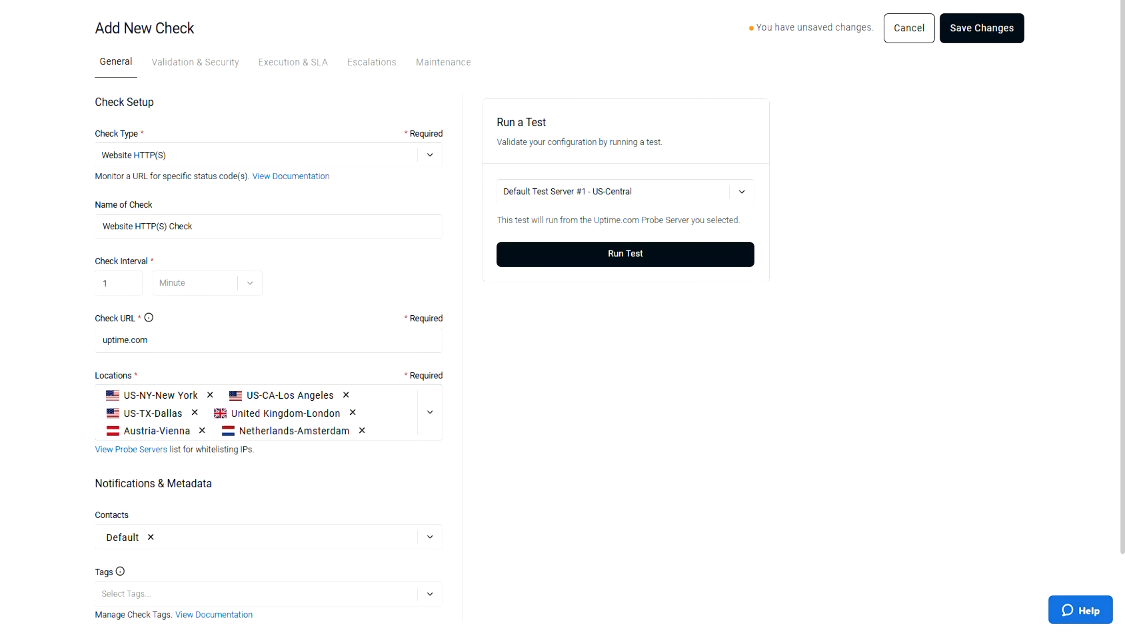
- Set the string to expect in the check's request validation to "uptime"
left_click(195, 62)
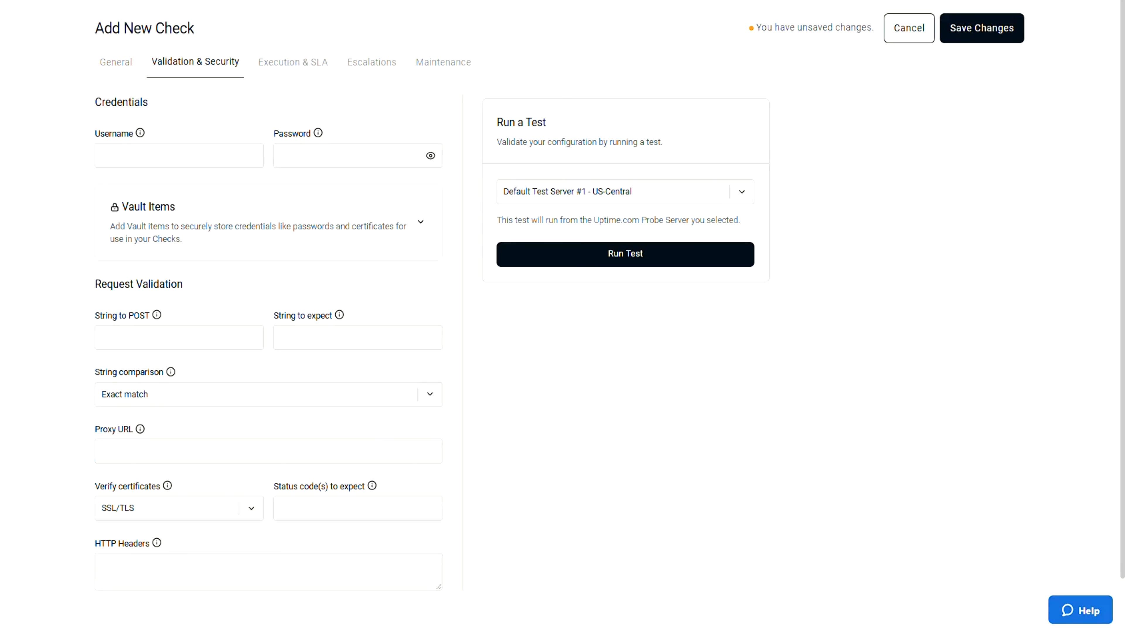
left_click(358, 337)
type("uptime")
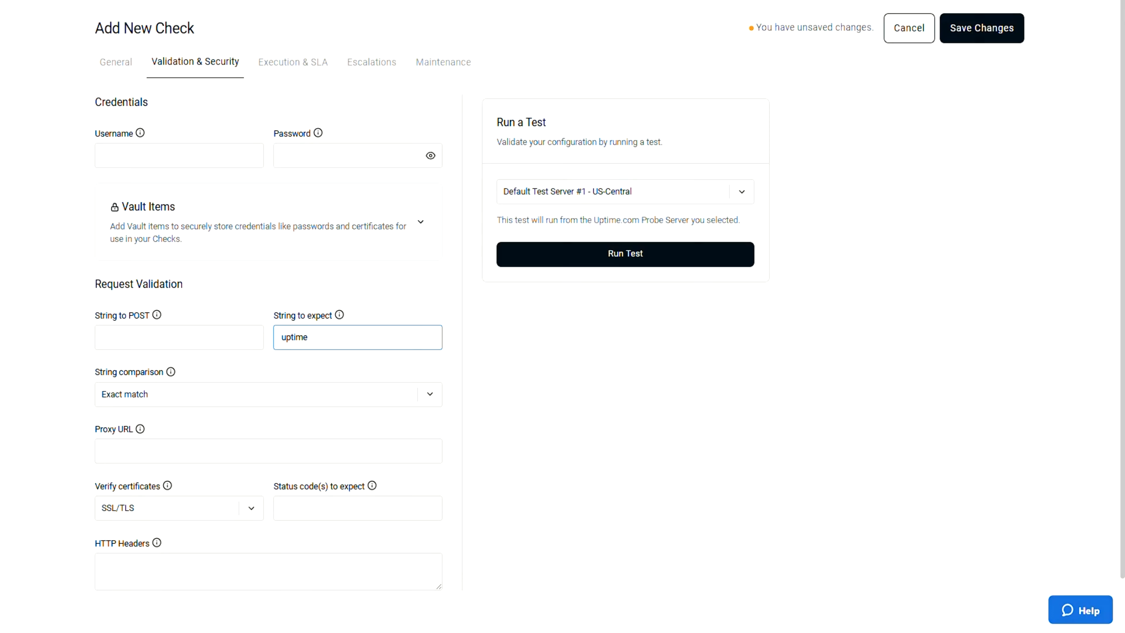
- Choose GB-London(Volta)-13 as the test server and run a test of the check configuration
left_click(625, 192)
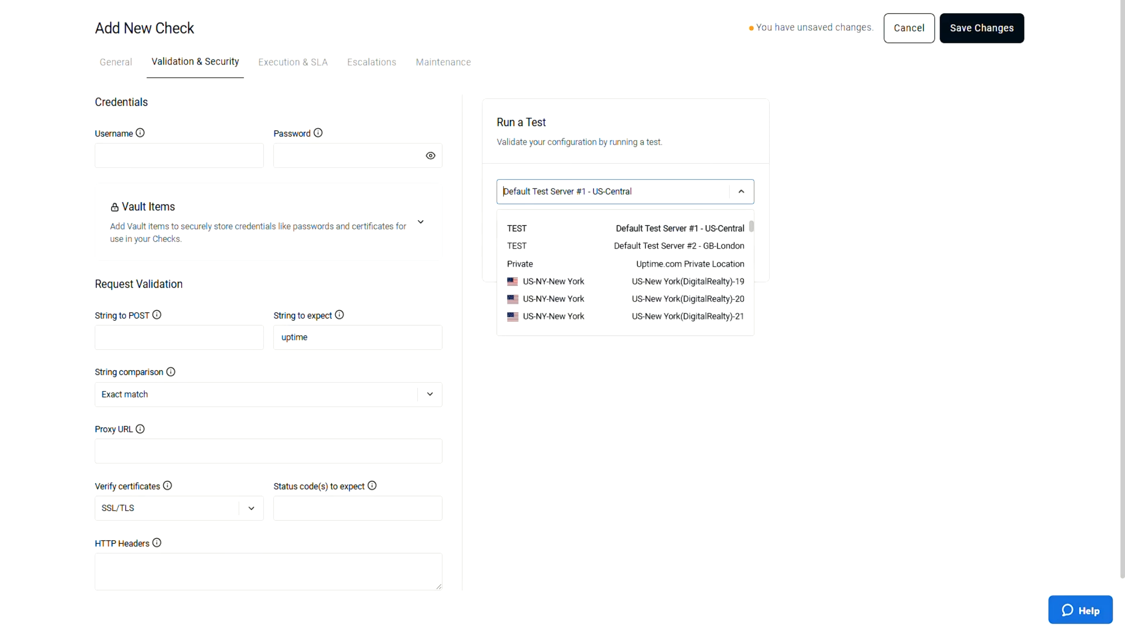
scroll(624, 273, "down", 10)
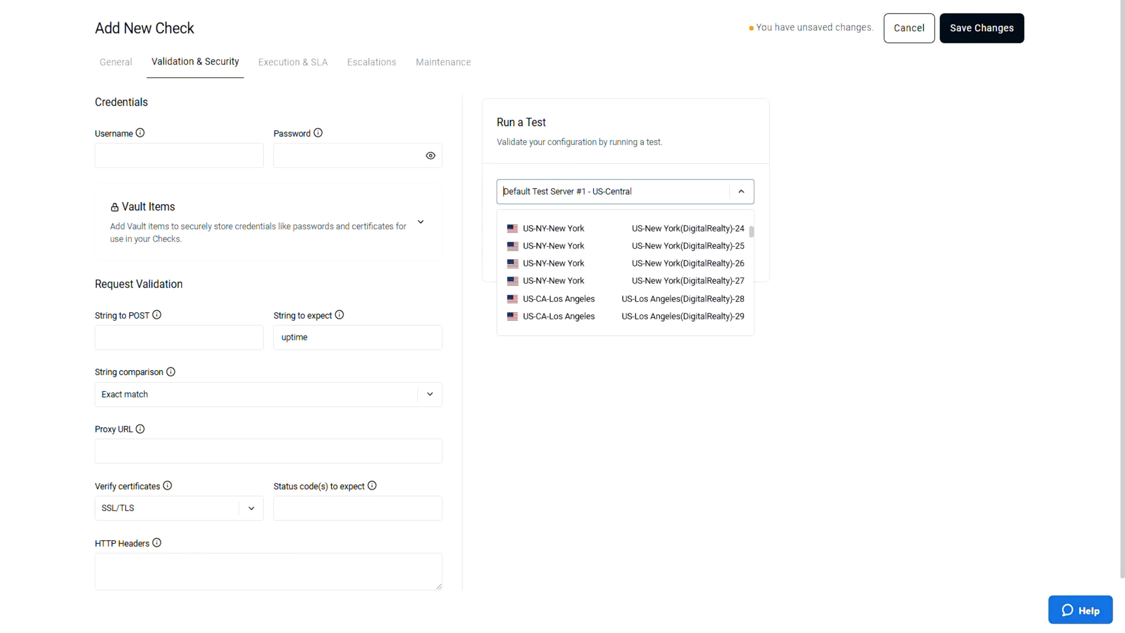
scroll(625, 272, "down", 5)
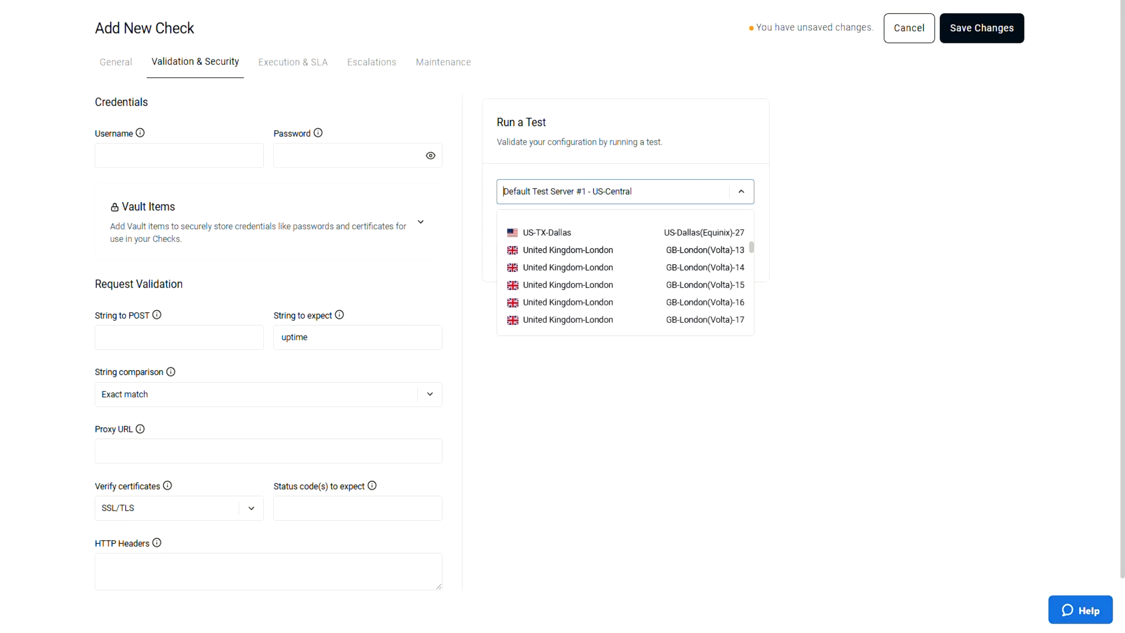
left_click(625, 250)
left_click(625, 254)
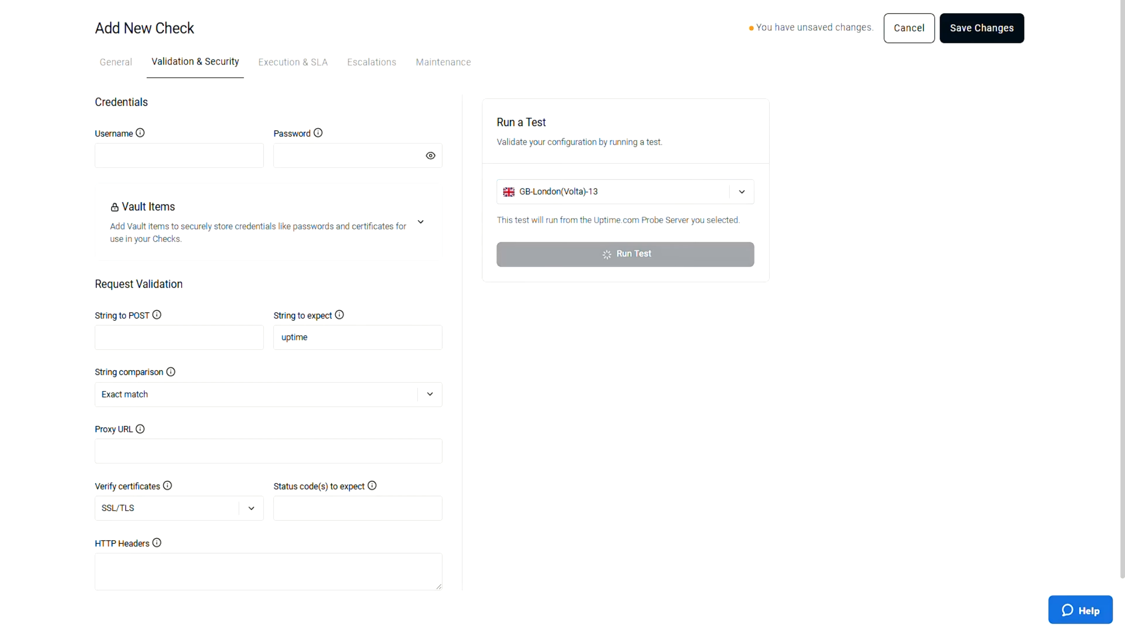